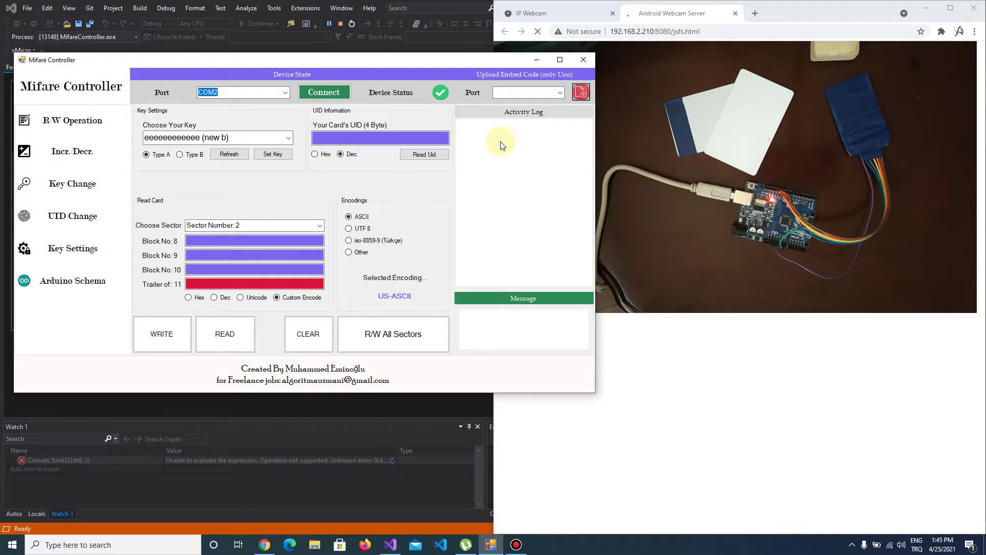
# - Choose COM5 as the port of the card reader device
pyautogui.click(57, 185)
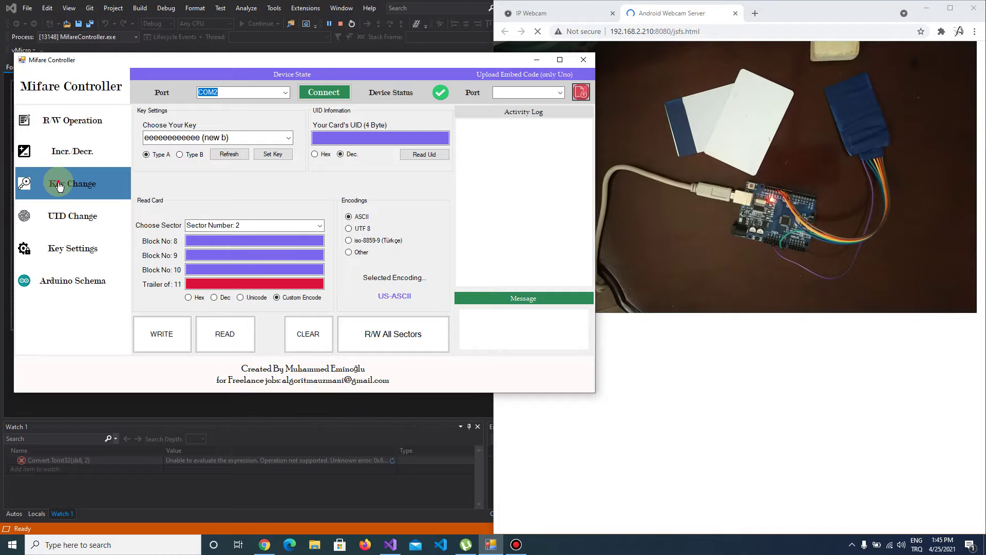
pyautogui.click(286, 93)
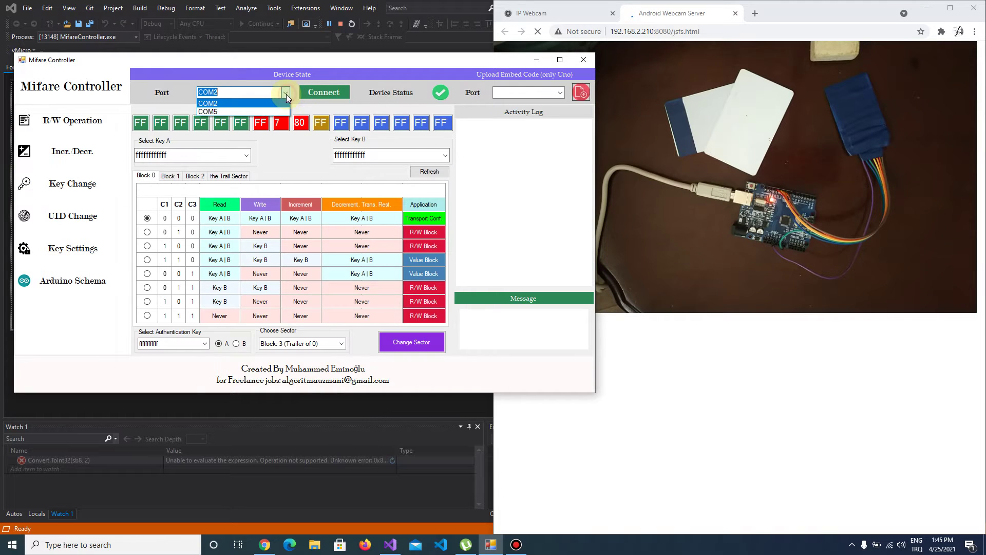
pyautogui.click(282, 111)
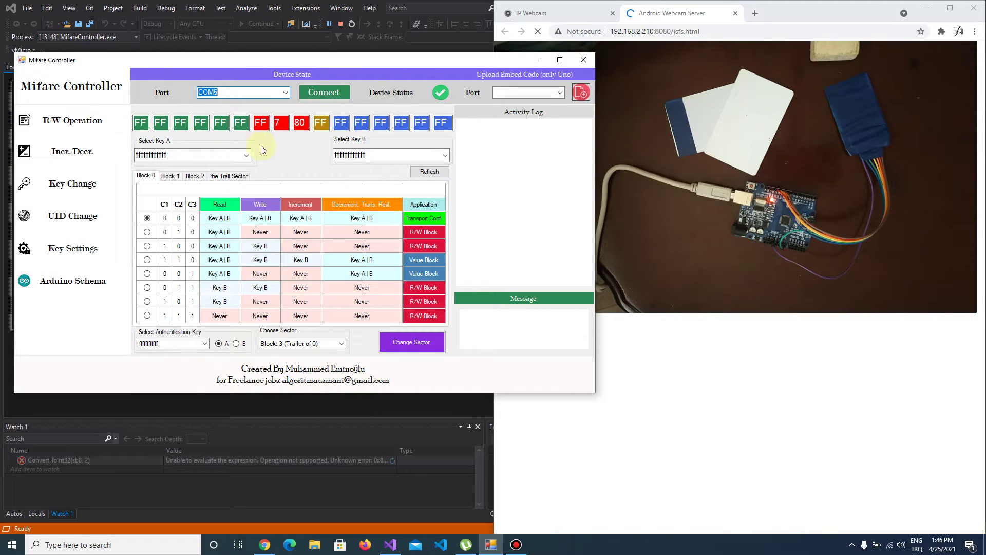
# - Set the read/write encoding to iso-8859-9 (Türkçe) and open the read/write window for all sectors
pyautogui.click(98, 124)
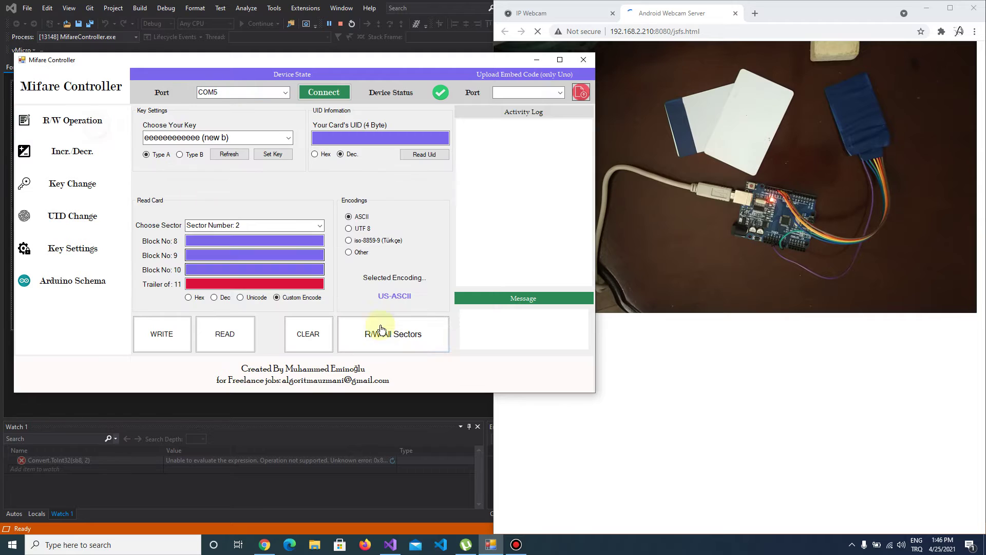
pyautogui.click(380, 240)
pyautogui.click(411, 333)
pyautogui.click(533, 308)
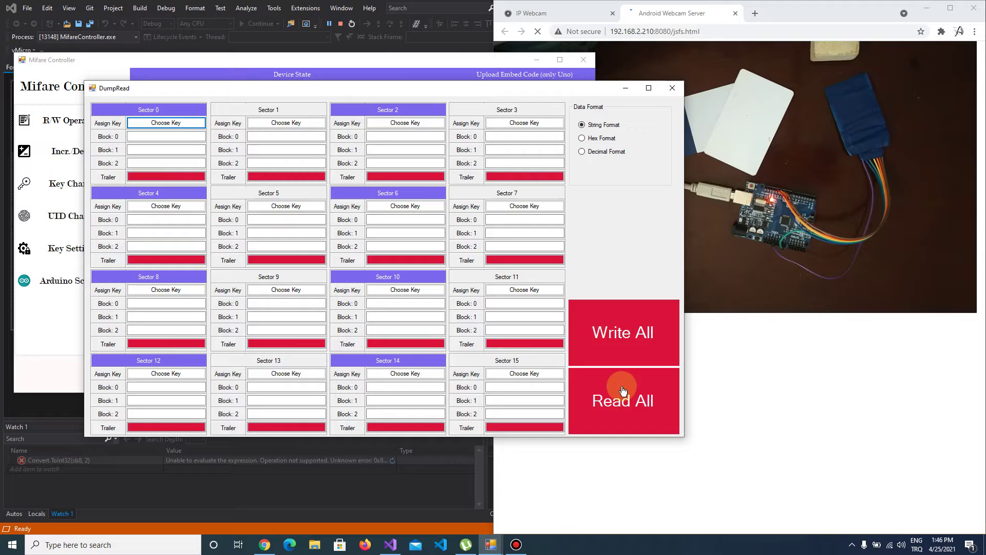
# - Connect to the reader on COM5, read all sectors of the card in string format and close the dump window
pyautogui.click(624, 391)
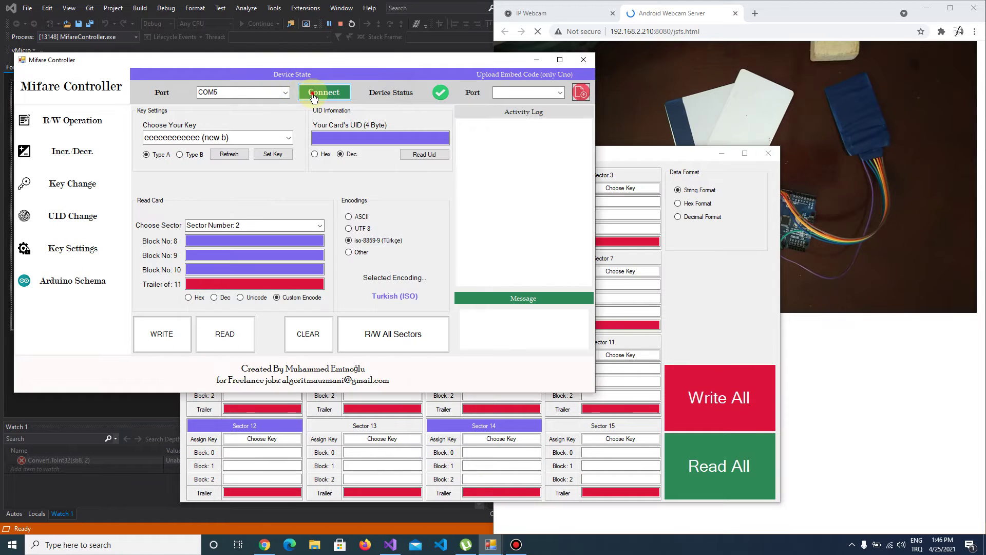
pyautogui.click(740, 483)
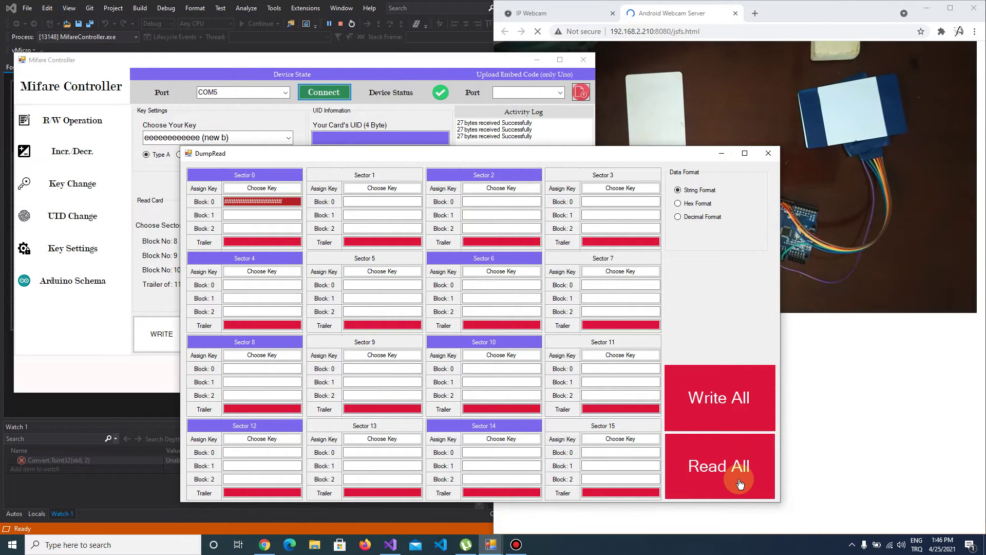
pyautogui.click(740, 483)
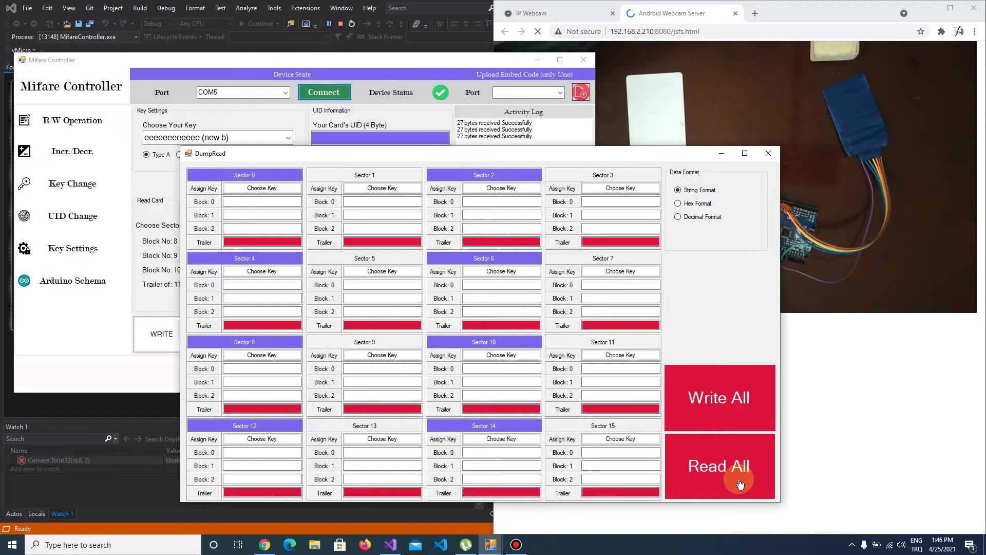
pyautogui.click(740, 483)
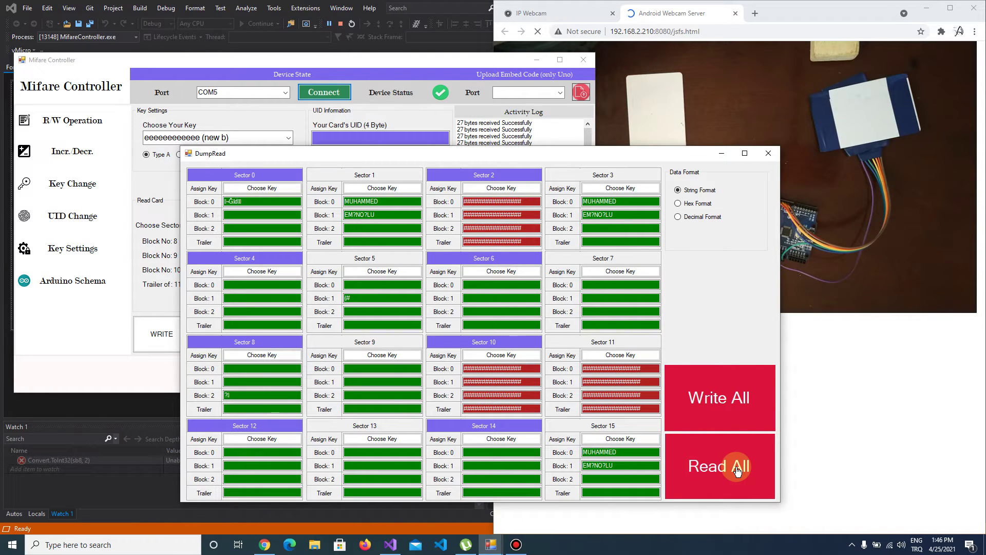
pyautogui.click(739, 470)
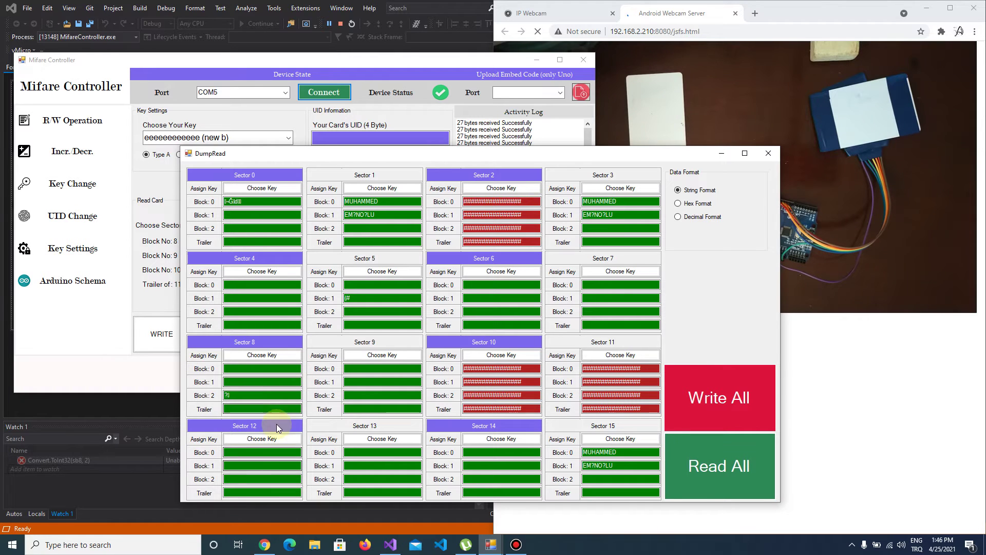
pyautogui.click(764, 158)
# - Set the key-change access conditions of Block 0, Block 1 and Block 2 to the Value Block configuration 1 1 0
pyautogui.click(109, 192)
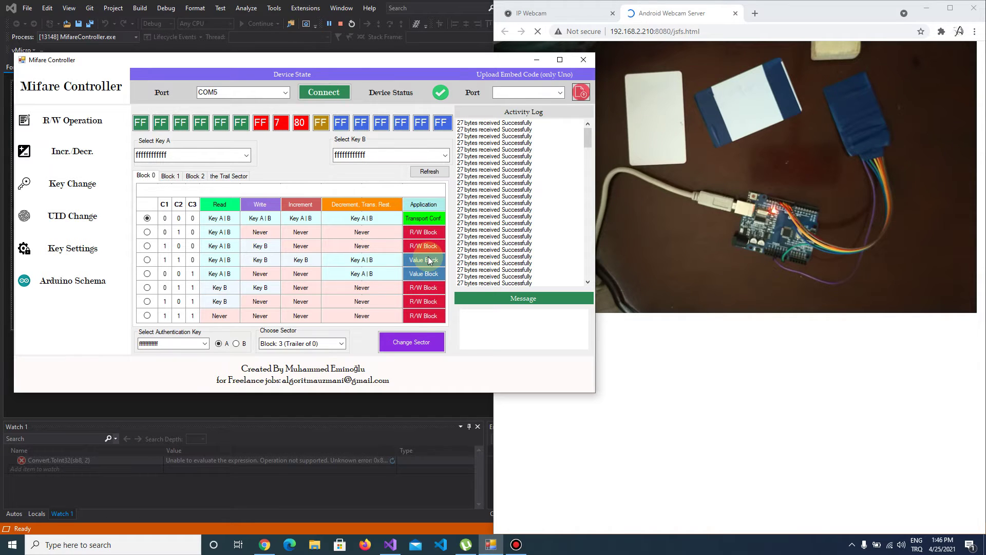
pyautogui.click(148, 260)
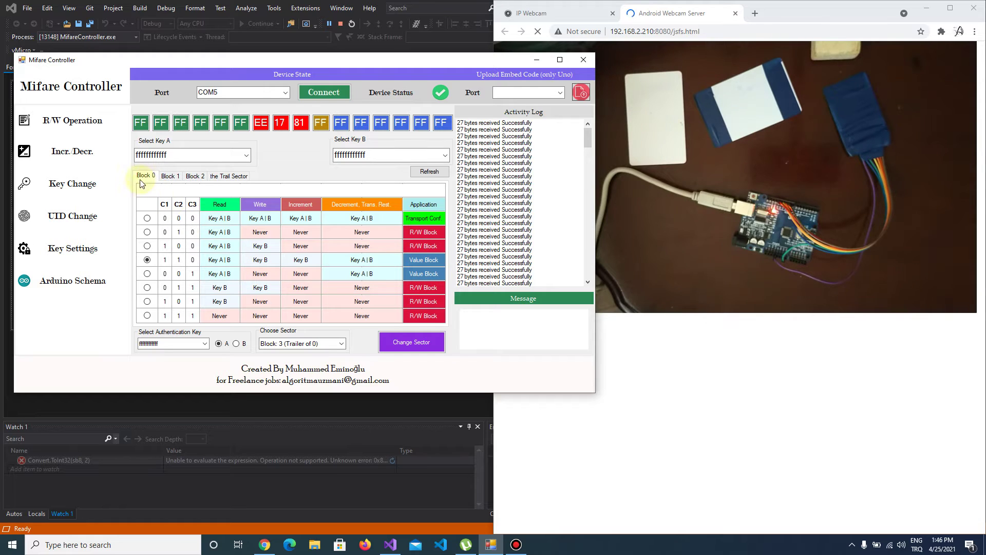
pyautogui.click(170, 175)
pyautogui.click(146, 260)
pyautogui.click(194, 175)
pyautogui.click(147, 260)
# - Write the new access conditions to Block 51 (Trailer of 12), authenticating with key type B
pyautogui.click(236, 344)
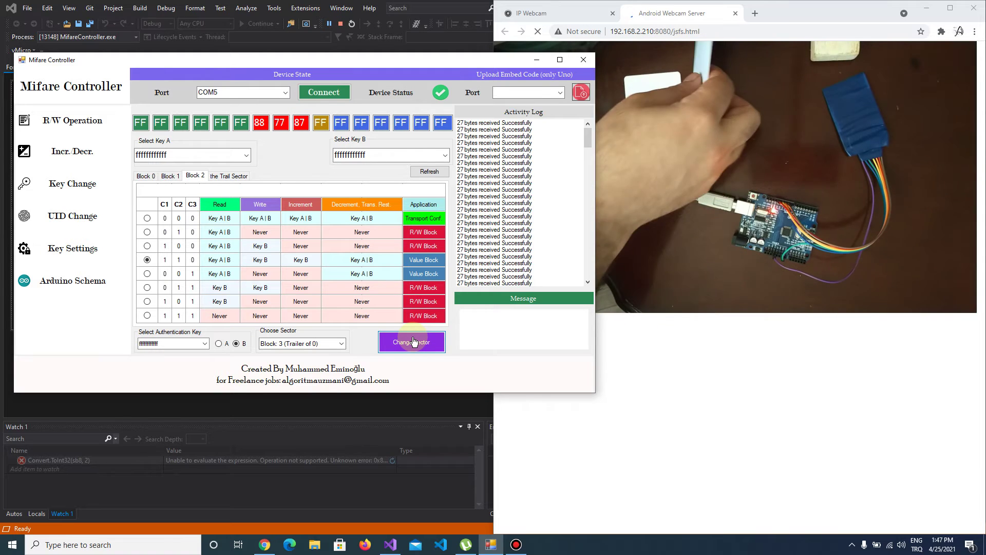
pyautogui.click(341, 344)
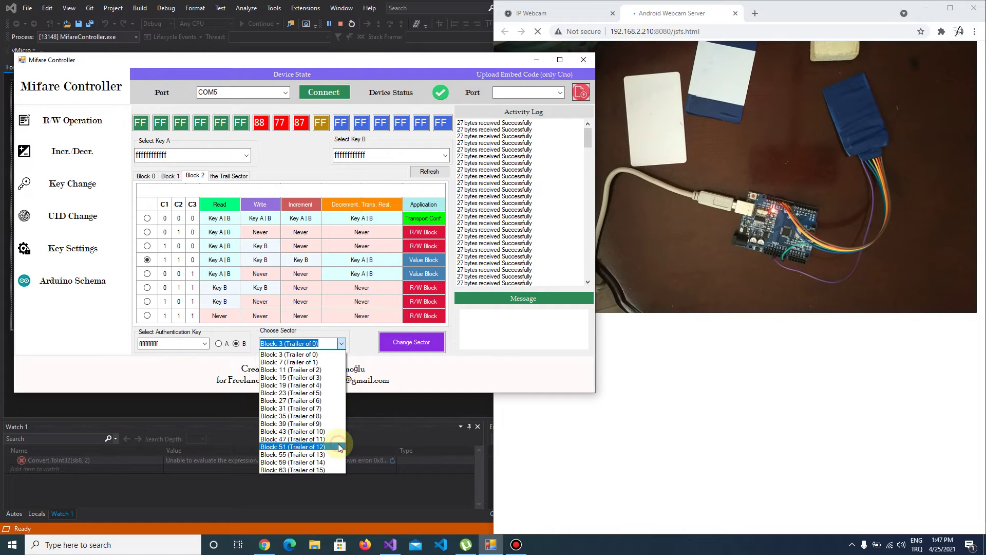
pyautogui.click(339, 447)
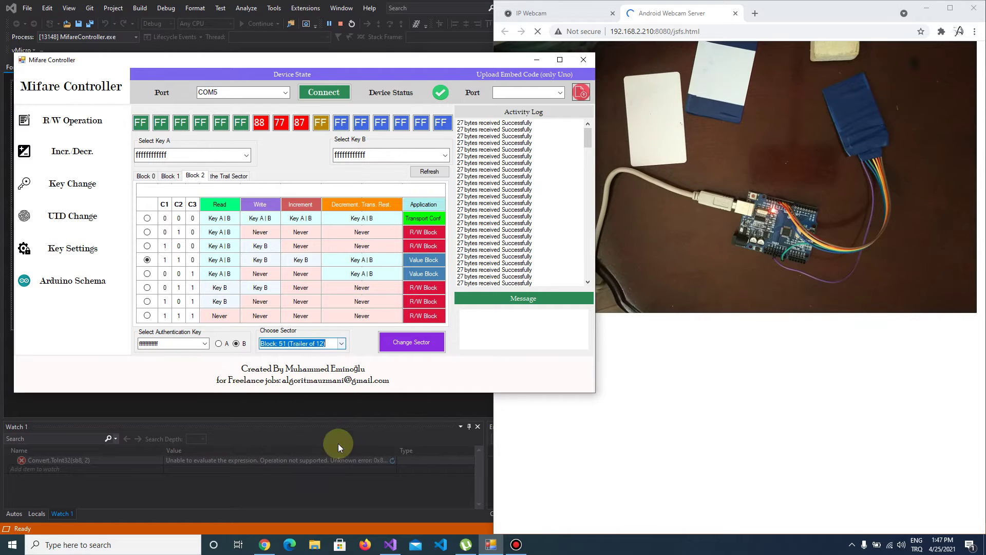
pyautogui.click(408, 350)
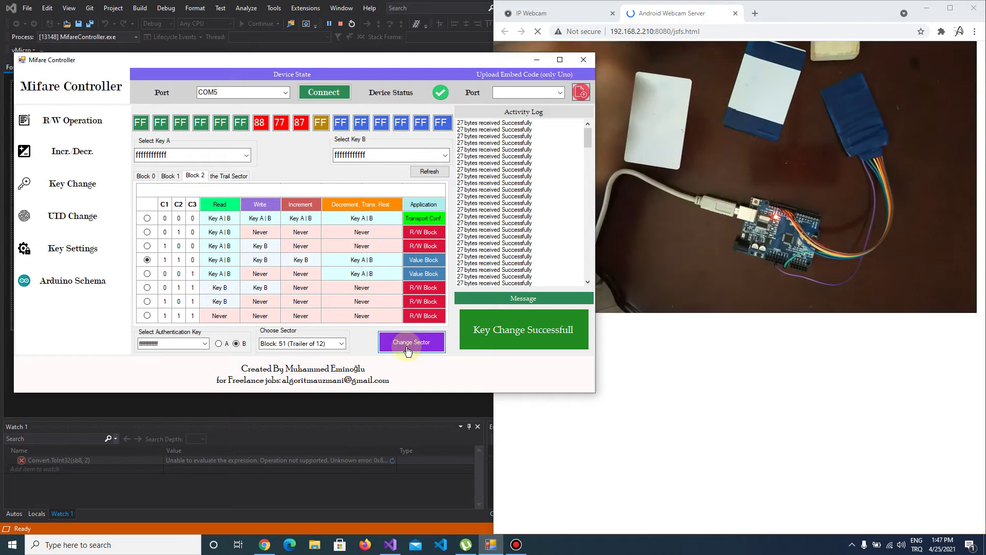
# - Select the all-F default factory key for the increment/decrement operations
pyautogui.click(49, 176)
pyautogui.click(66, 150)
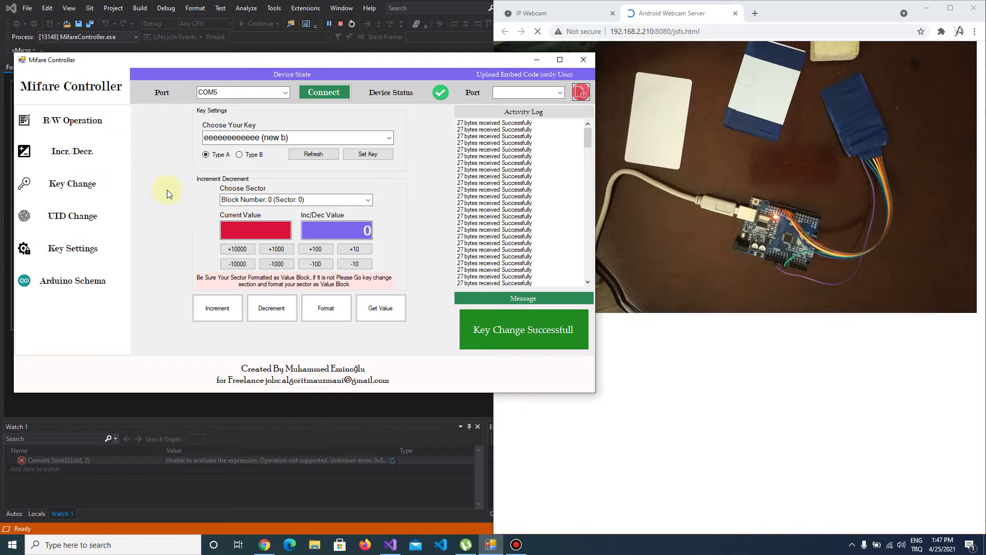
pyautogui.click(389, 137)
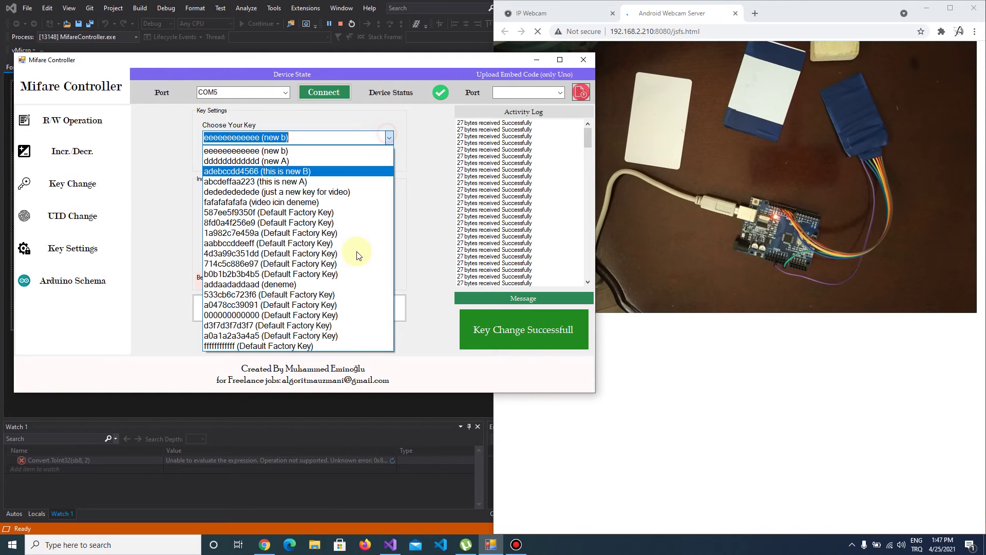
pyautogui.click(345, 345)
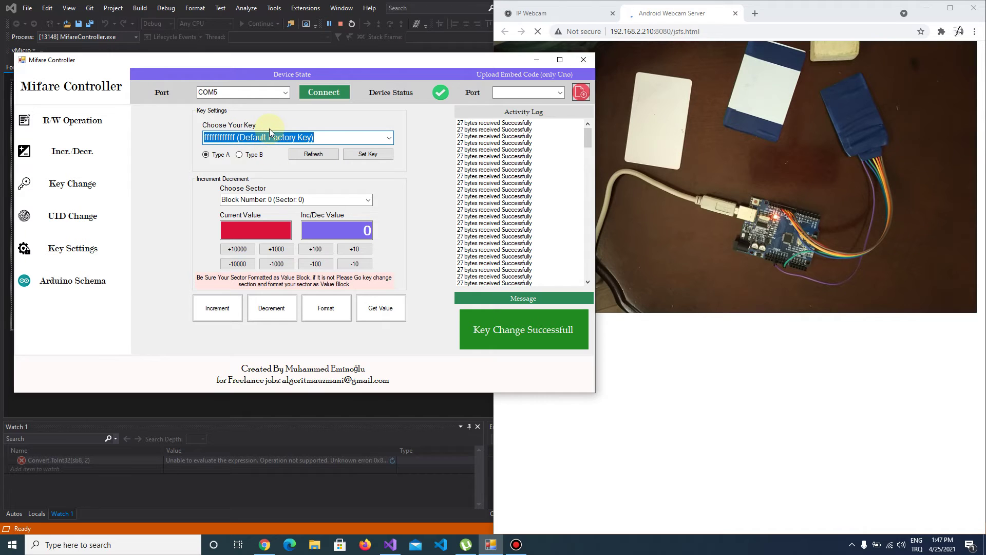
# - Choose Block Number 49 (Sector 12) for increment/decrement and get its current value from the card
pyautogui.click(368, 199)
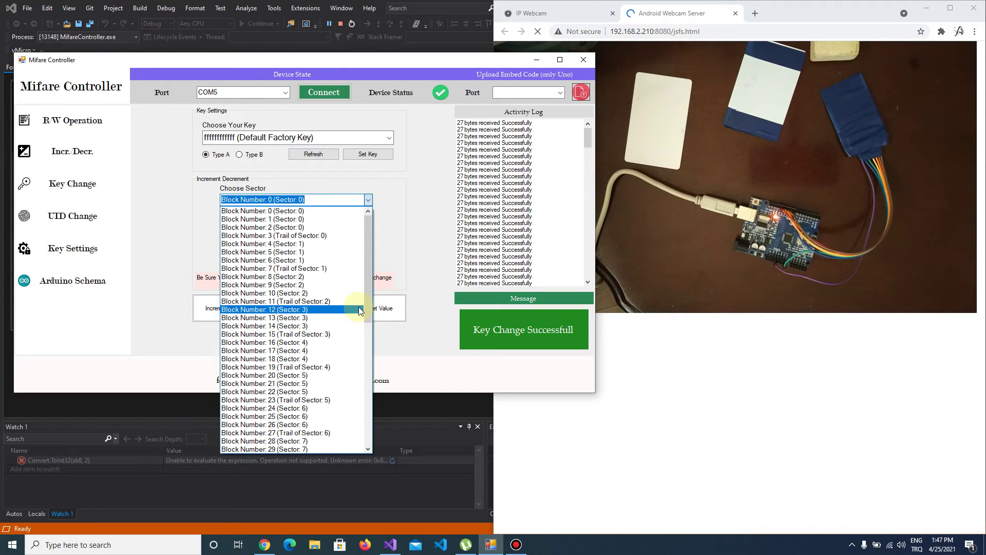
pyautogui.scroll(-6, 356, 323)
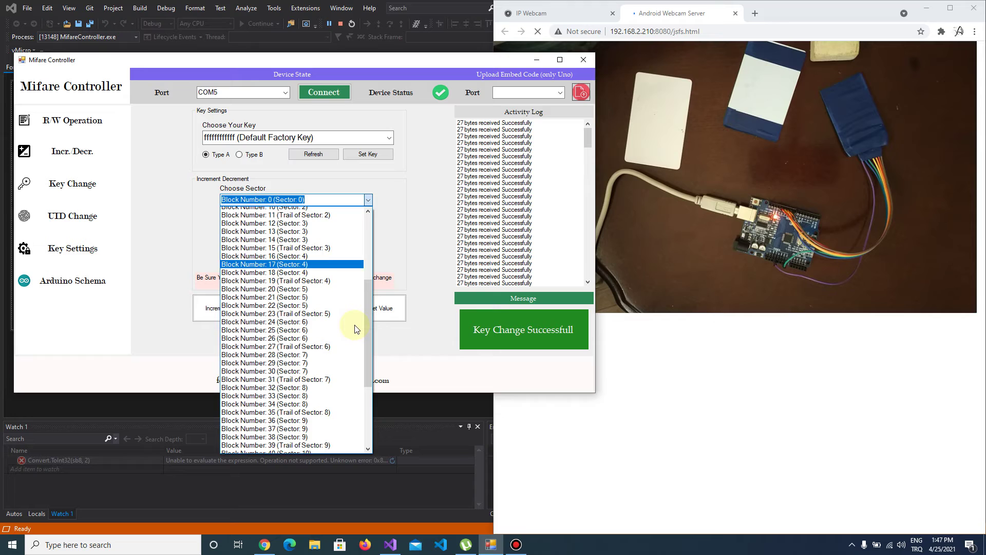
pyautogui.scroll(-3, 350, 340)
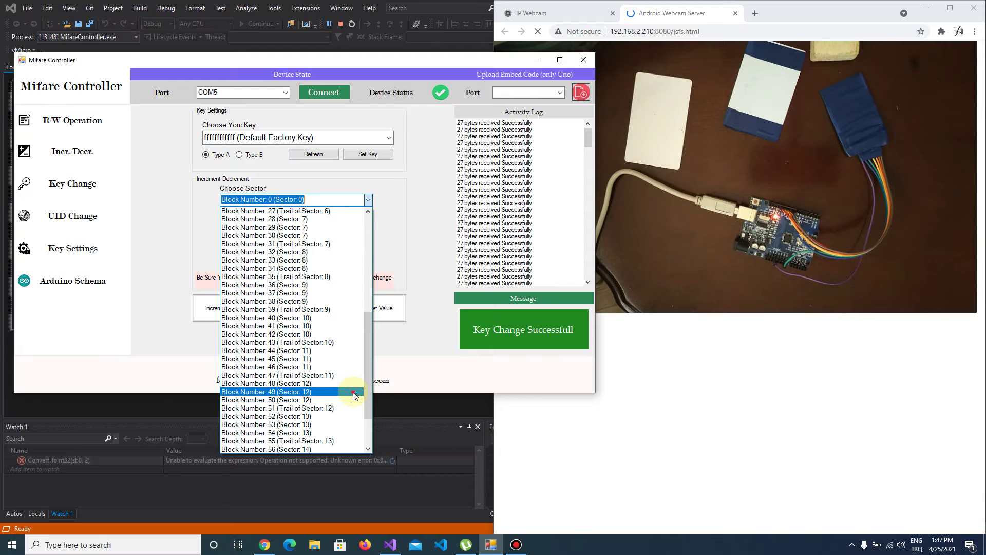
pyautogui.click(353, 393)
pyautogui.click(384, 313)
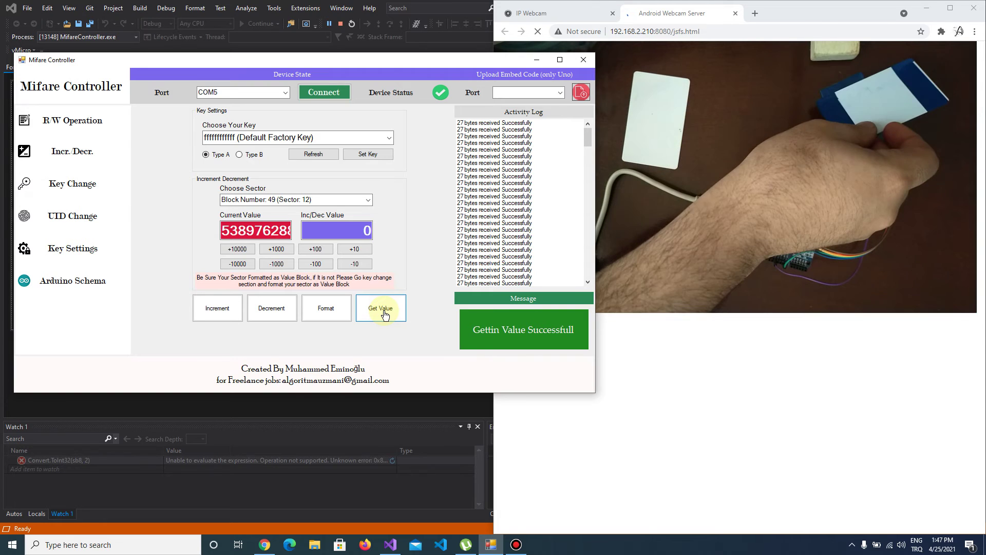
# - Set the Inc/Dec value to 10000 and try to increment block 49 with key type A
pyautogui.click(237, 248)
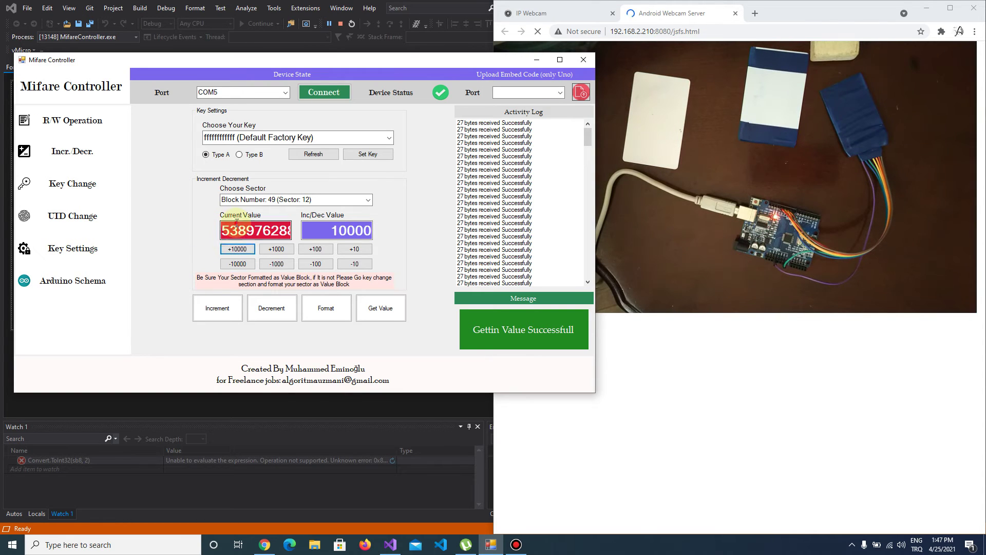
pyautogui.doubleClick(255, 231)
pyautogui.doubleClick(352, 231)
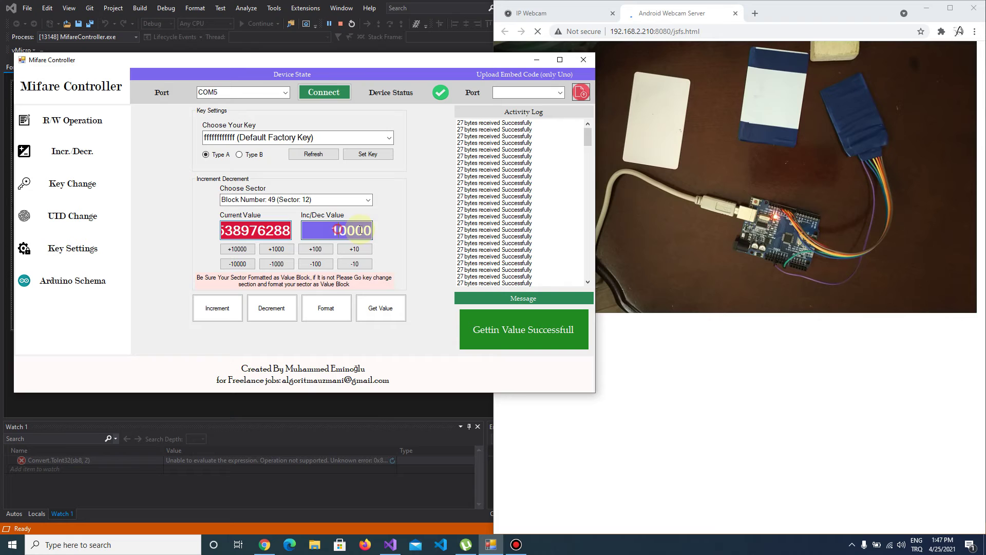
pyautogui.hotkey('shift', 'Left')
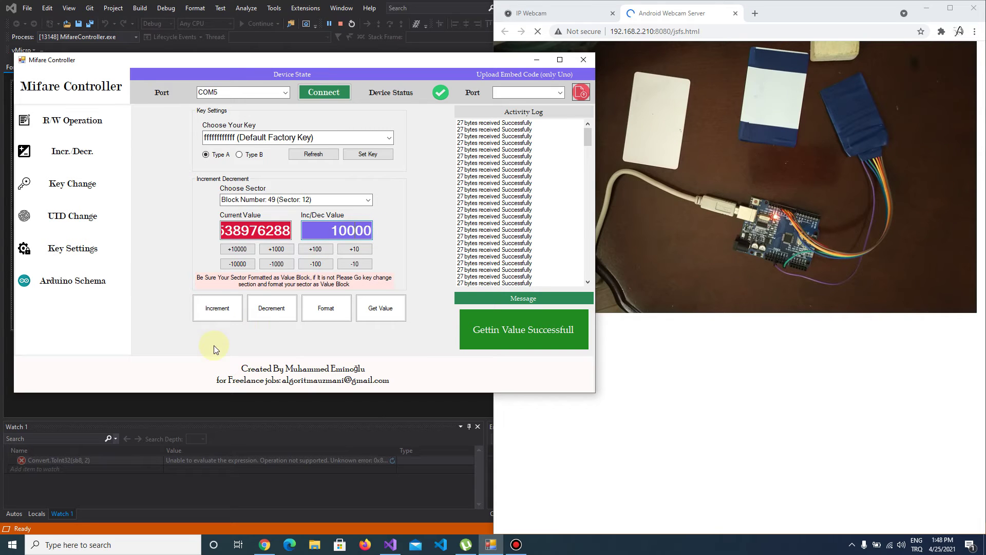
pyautogui.click(219, 315)
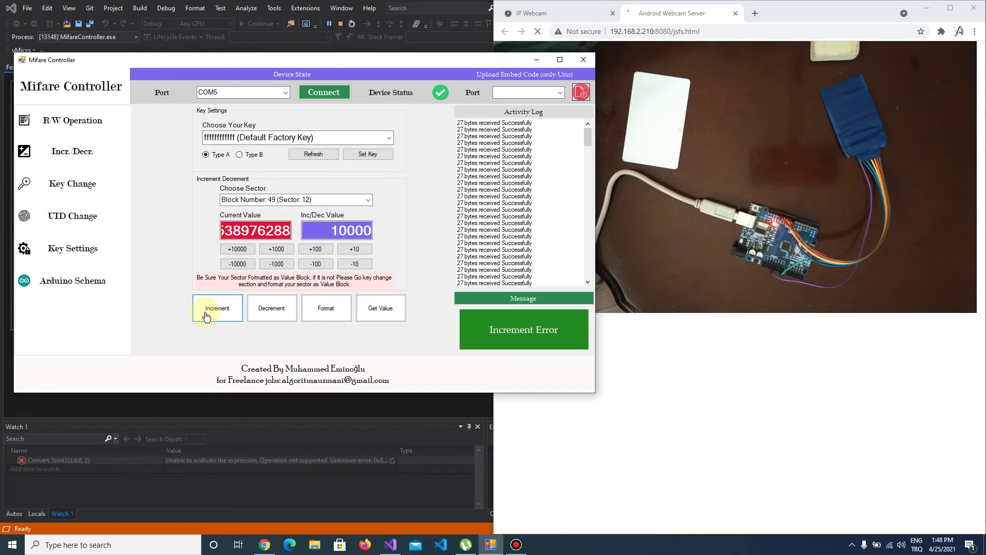
# - Switch authentication to key type B, increment block 49 by 10000 and read back its value
pyautogui.click(240, 155)
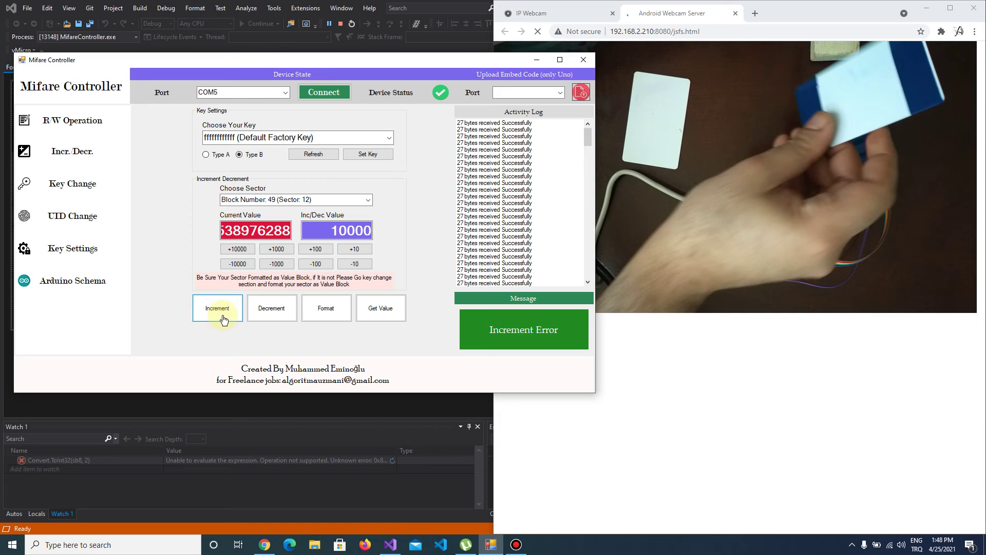
pyautogui.click(223, 319)
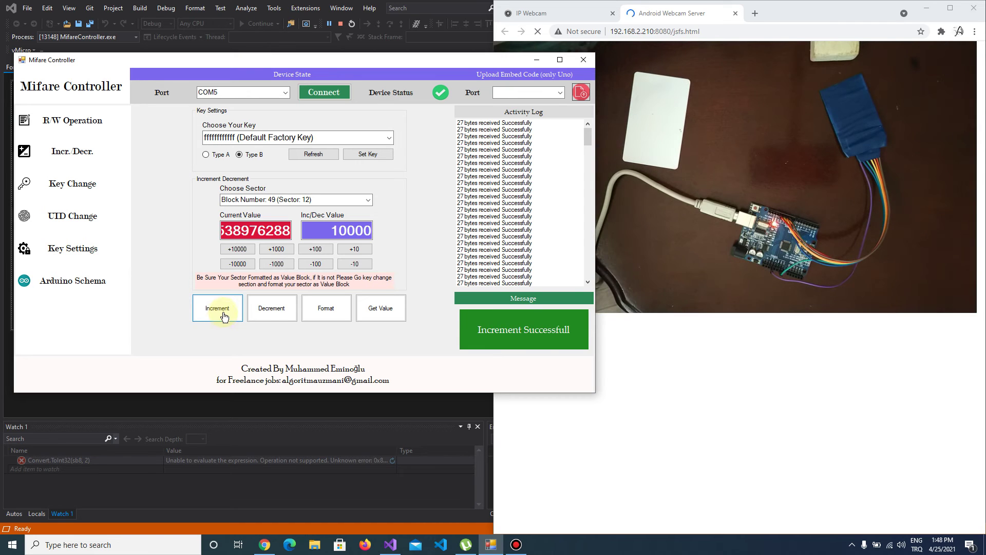
pyautogui.click(379, 311)
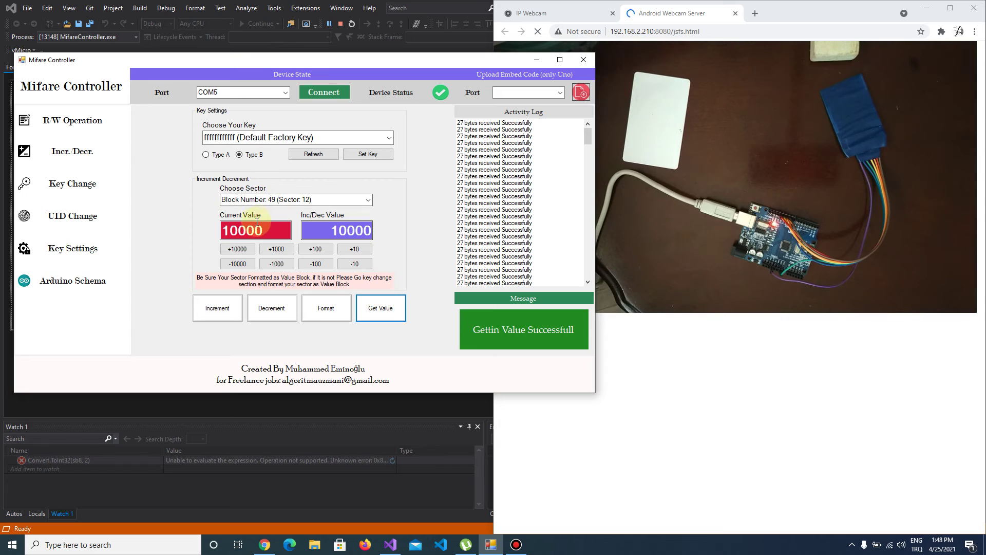
pyautogui.moveTo(224, 230); pyautogui.dragTo(261, 230)
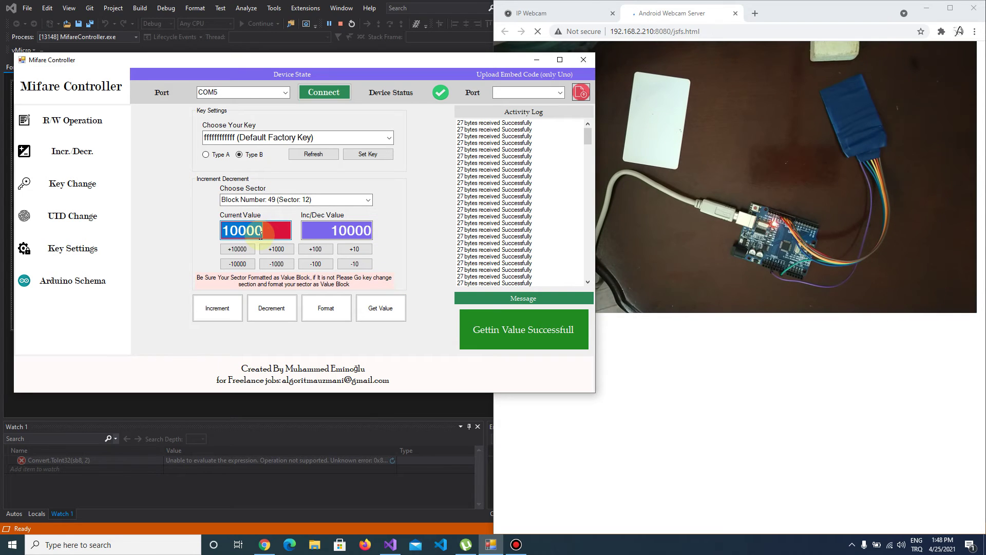
# - Increment block 49 by another 10000 and get the updated value from the card
pyautogui.click(232, 316)
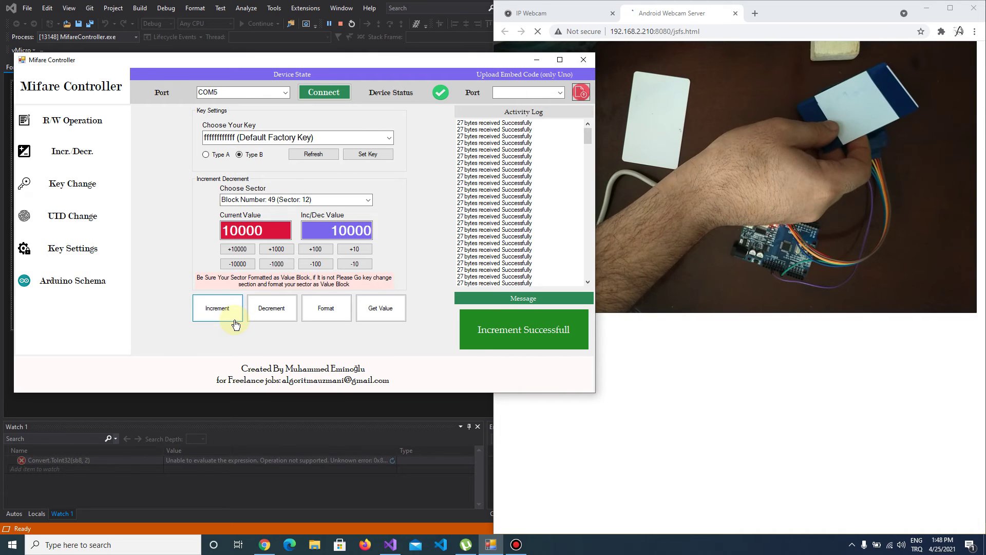
pyautogui.click(381, 307)
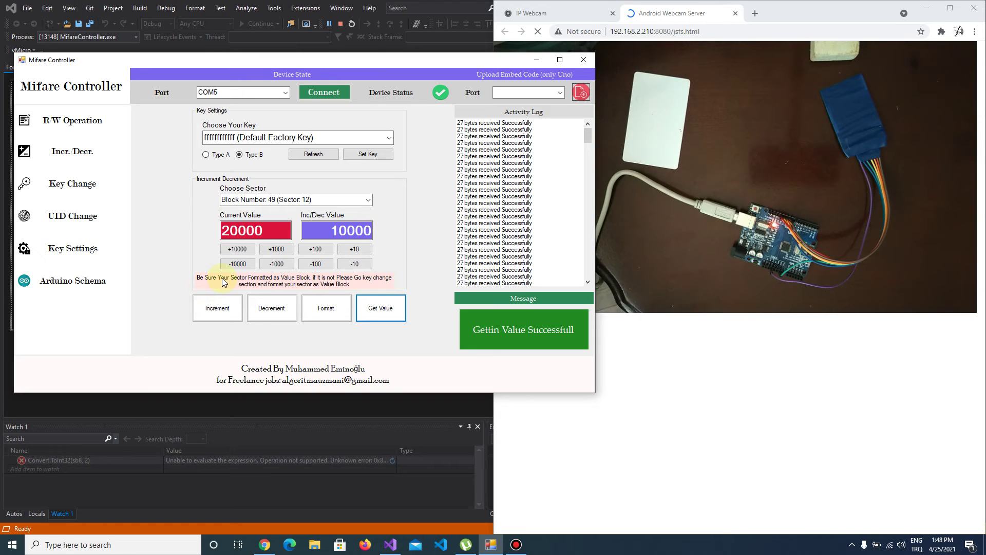
pyautogui.click(259, 230)
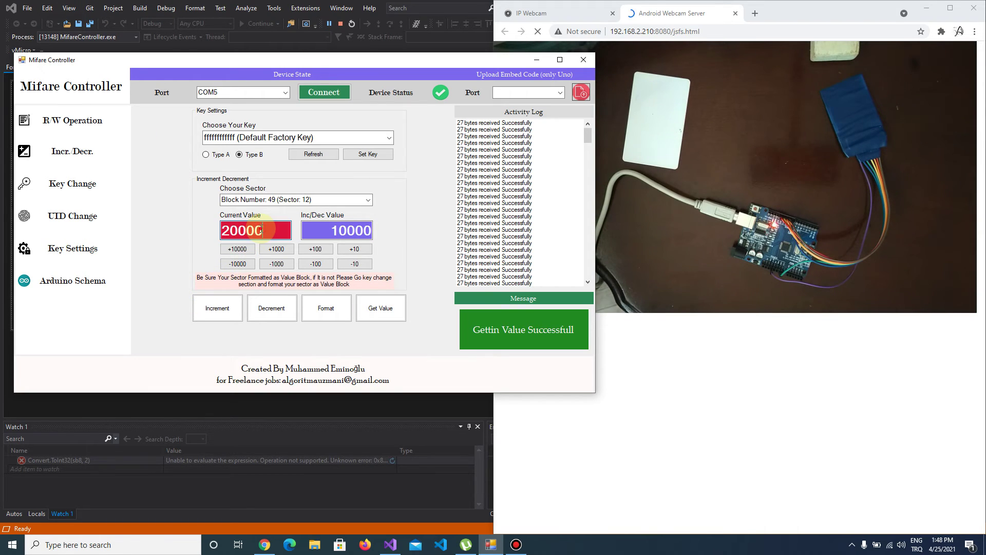
# - Set the Inc/Dec value to 15000, decrement block 49 by it and get the new value from the card
pyautogui.doubleClick(334, 231)
pyautogui.write('1500')
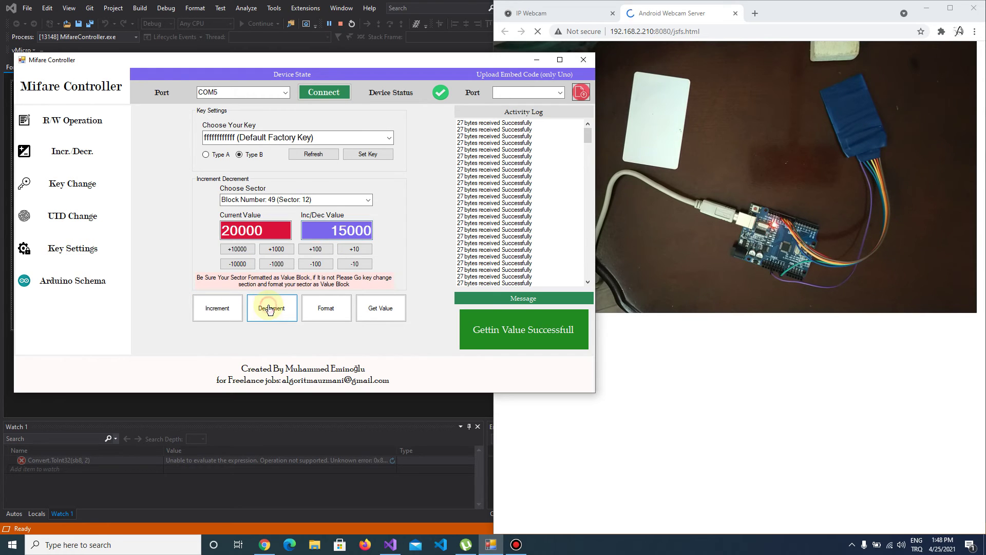
pyautogui.click(269, 309)
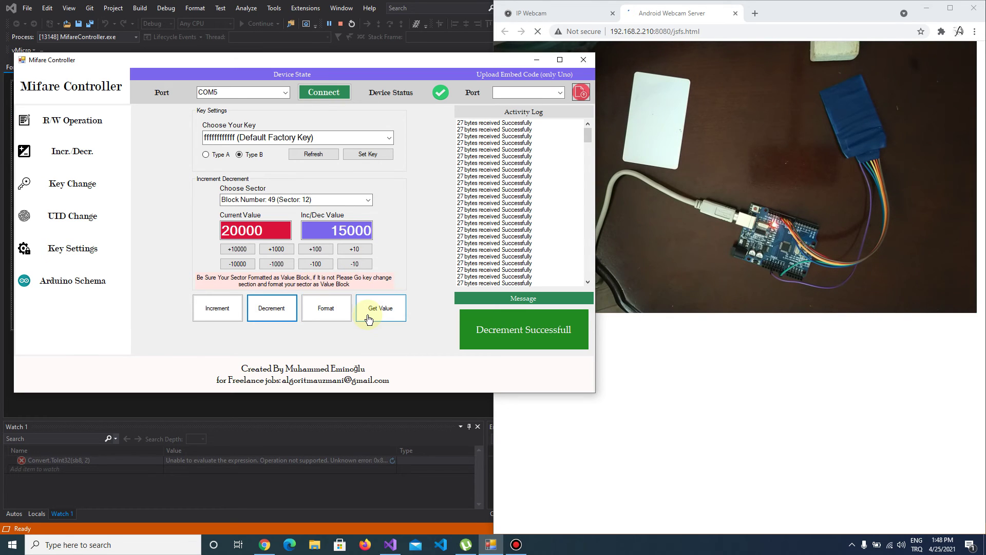
pyautogui.doubleClick(246, 231)
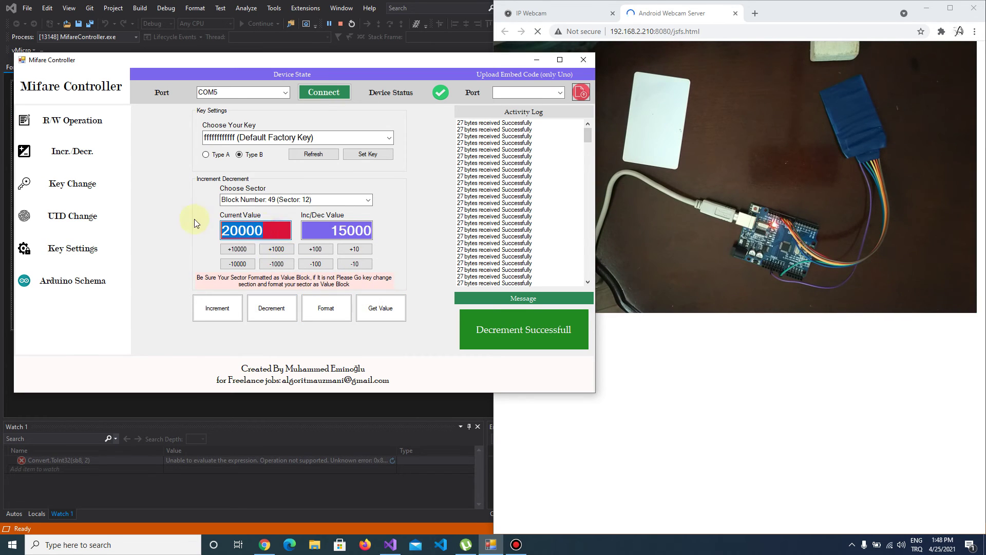
pyautogui.click(401, 317)
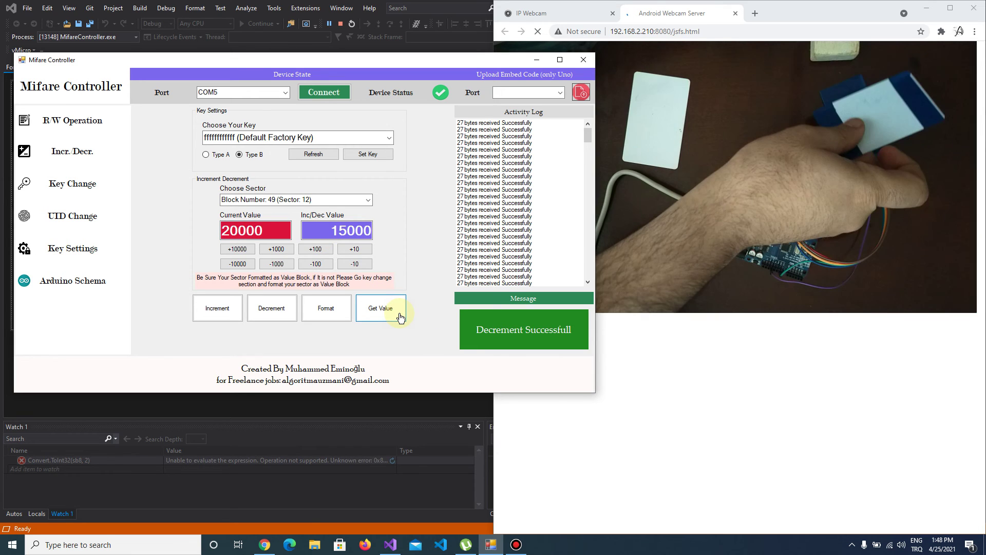
pyautogui.click(401, 316)
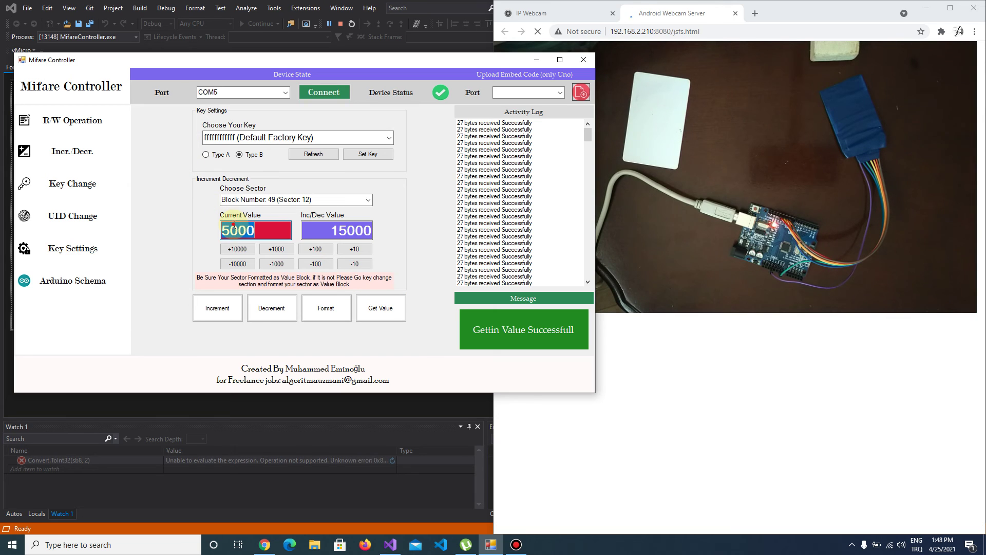
pyautogui.click(235, 226)
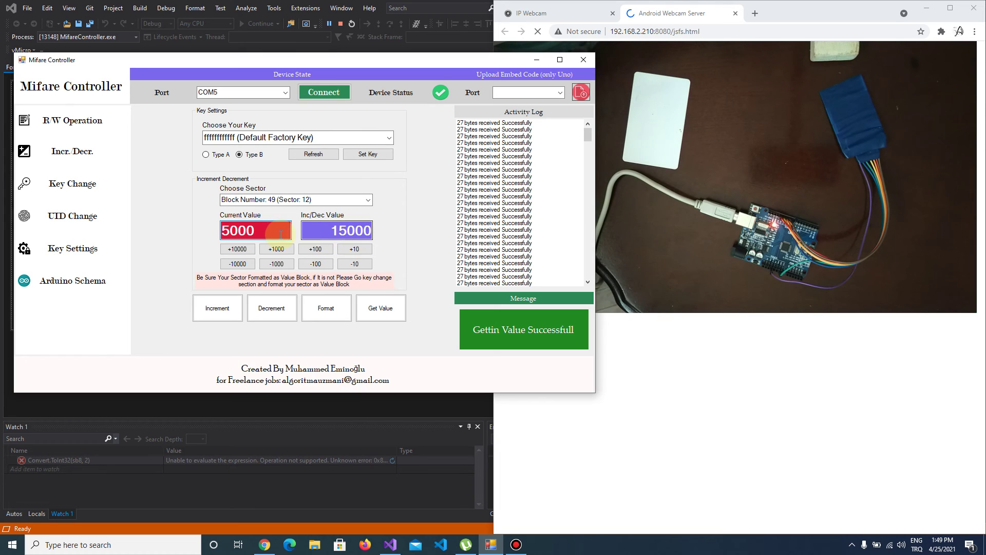
# - Decrement block 49 by another 15000 and read its updated value back from the card
pyautogui.moveTo(276, 231); pyautogui.dragTo(169, 234)
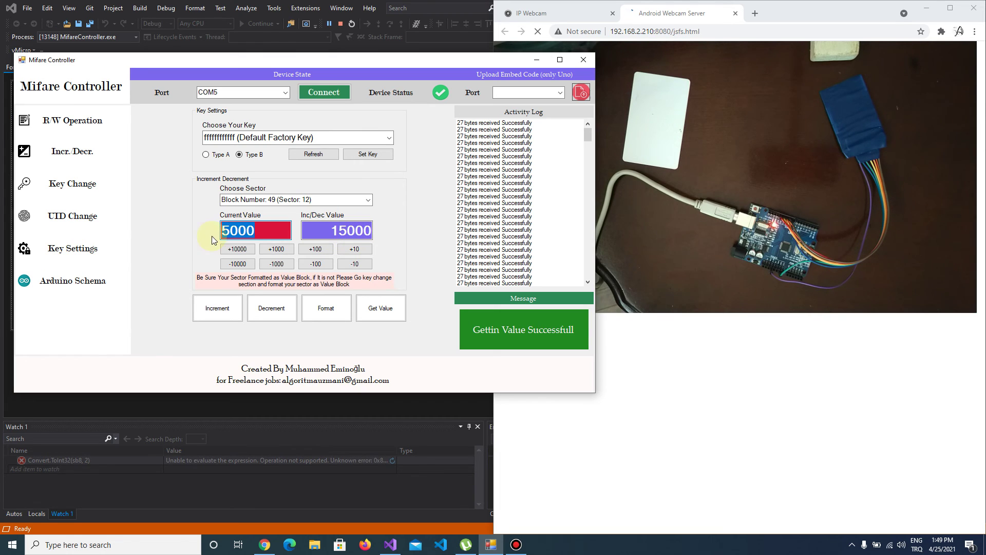
pyautogui.moveTo(306, 231); pyautogui.dragTo(421, 232)
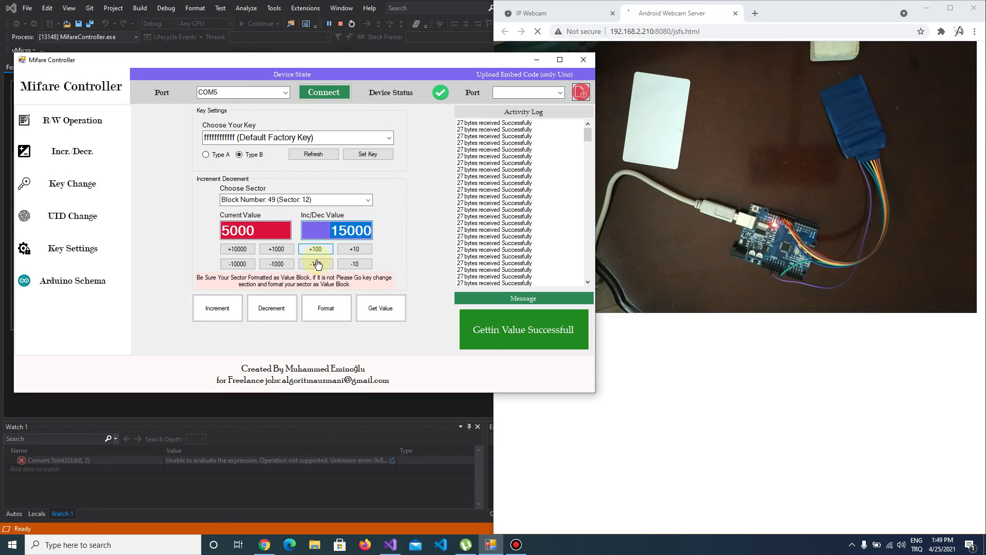
pyautogui.click(286, 306)
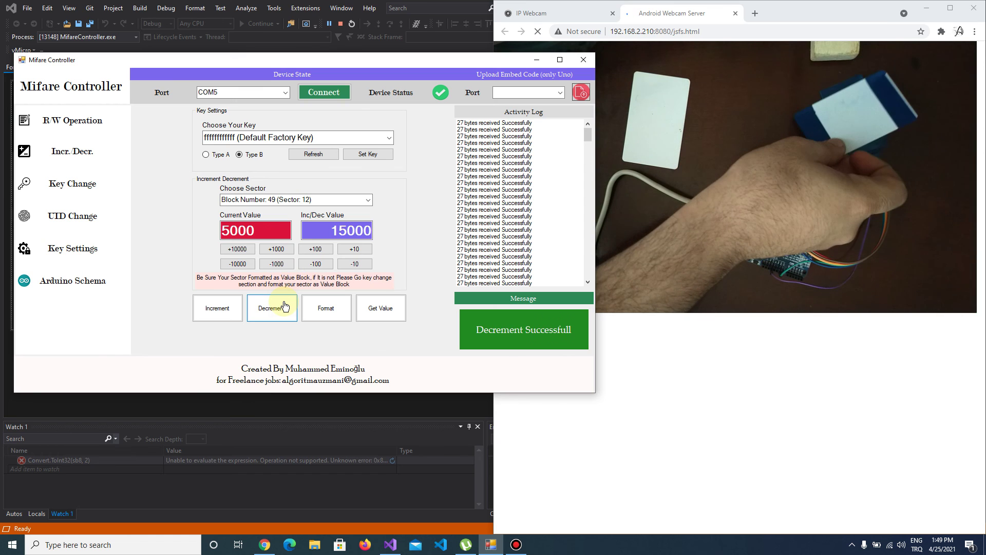
pyautogui.click(395, 320)
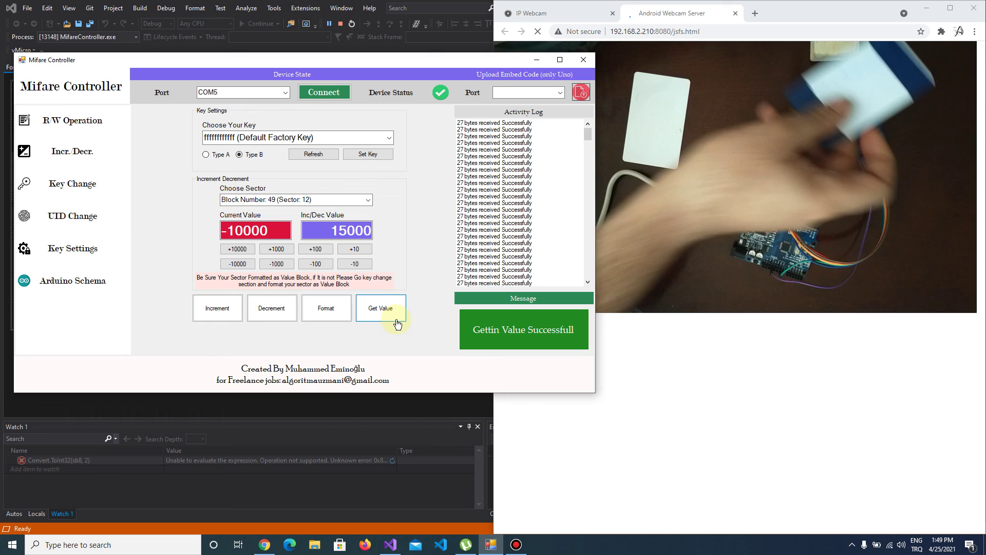
pyautogui.click(241, 231)
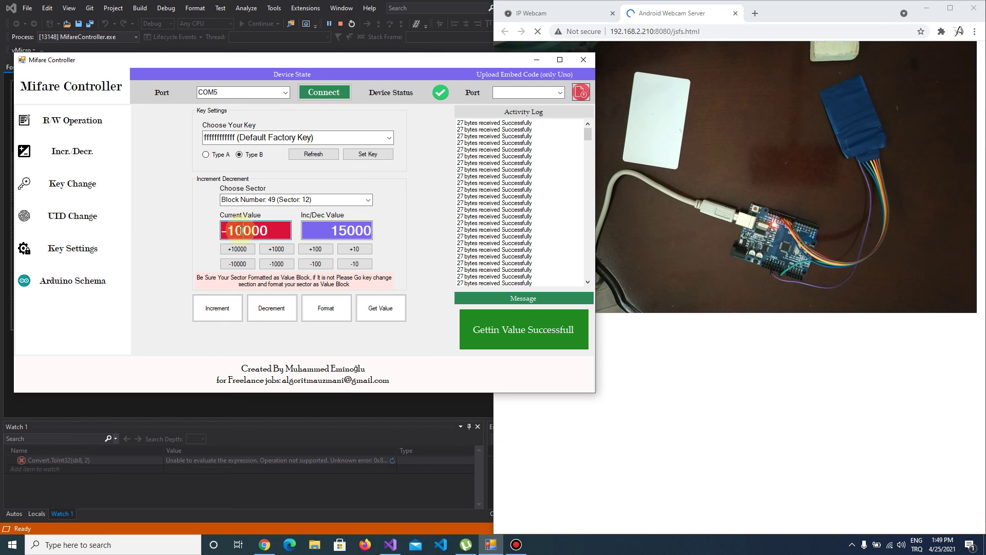